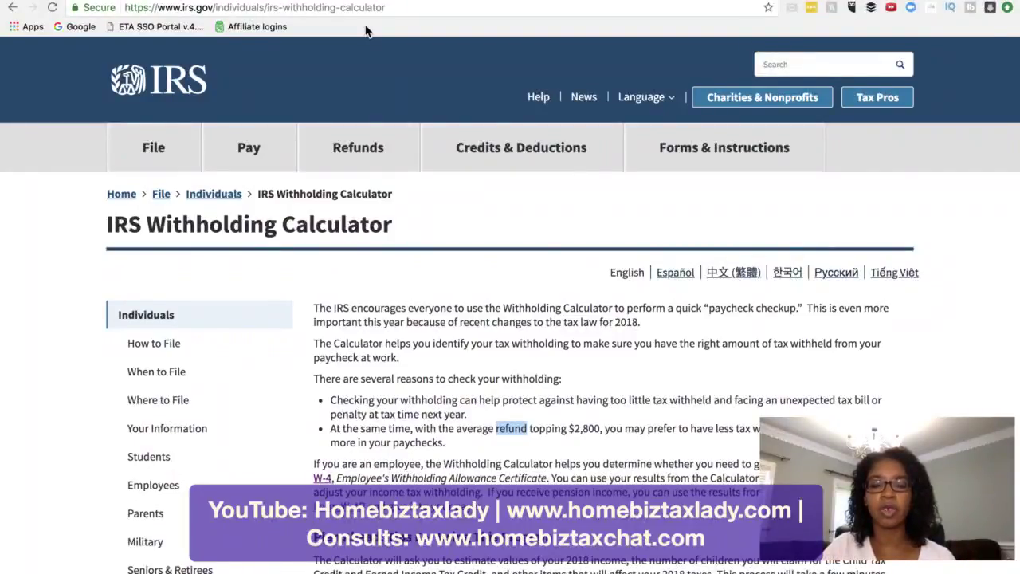
- Review the introduction and usage tips on the IRS Withholding Calculator page and open the calculator
{"action": "left_click", "coordinate": [503, 430]}
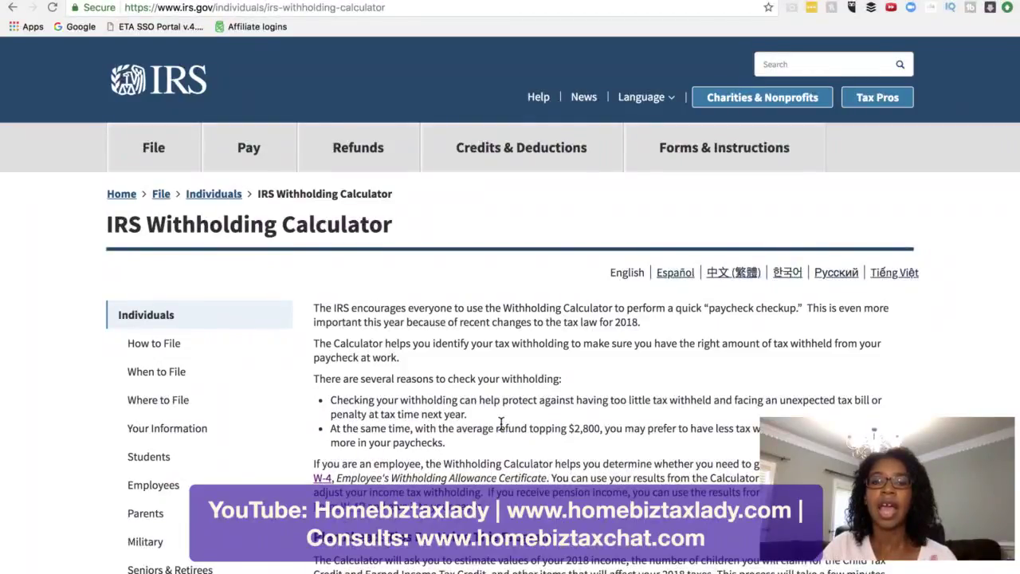
{"action": "scroll", "coordinate": [501, 422], "scroll_direction": "down", "scroll_amount": 4}
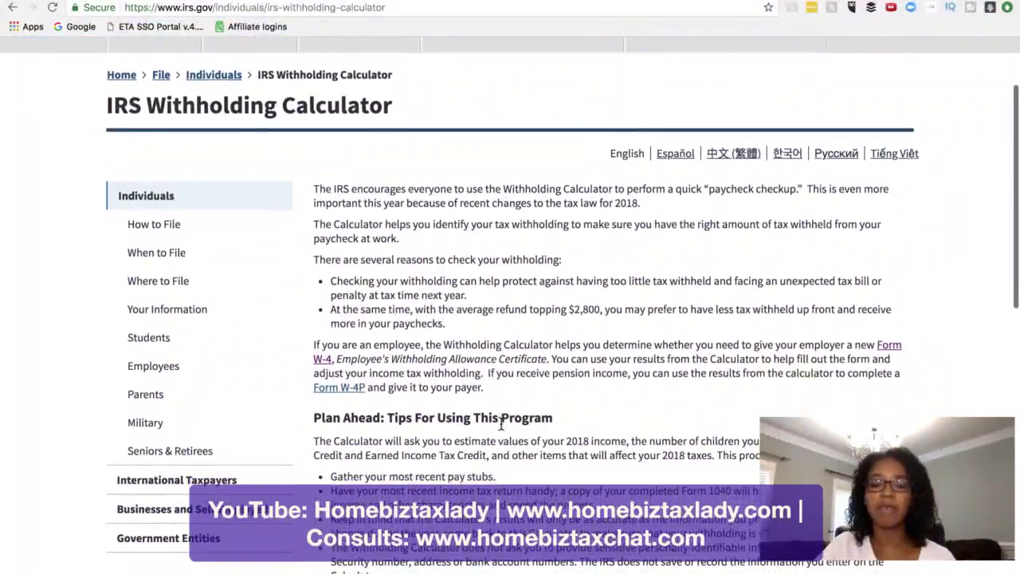
{"action": "scroll", "coordinate": [501, 424], "scroll_direction": "down", "scroll_amount": 2}
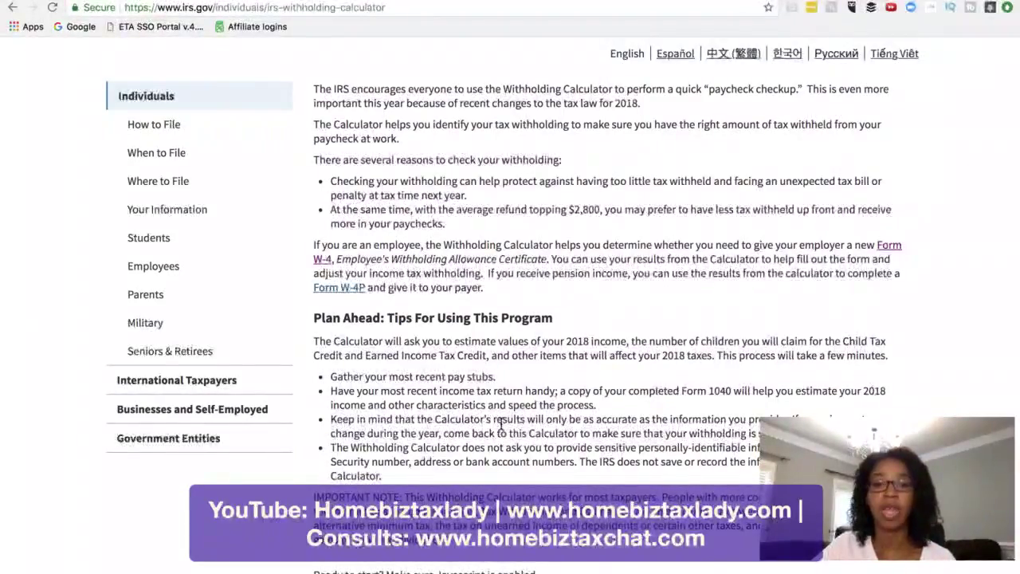
{"action": "scroll", "coordinate": [521, 452], "scroll_direction": "down", "scroll_amount": 3}
{"action": "scroll", "coordinate": [521, 453], "scroll_direction": "down", "scroll_amount": 2}
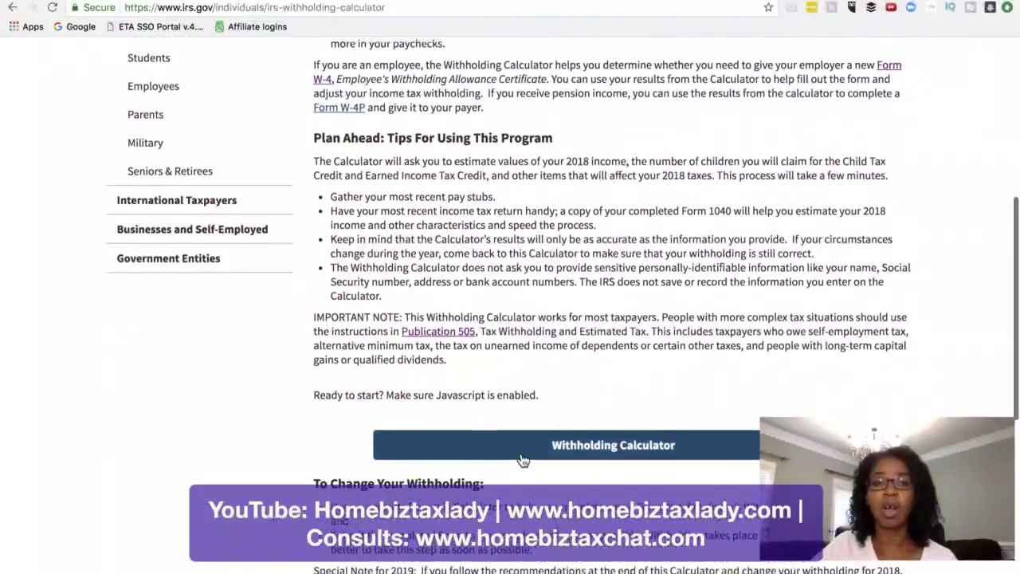
{"action": "scroll", "coordinate": [522, 460], "scroll_direction": "down", "scroll_amount": 1}
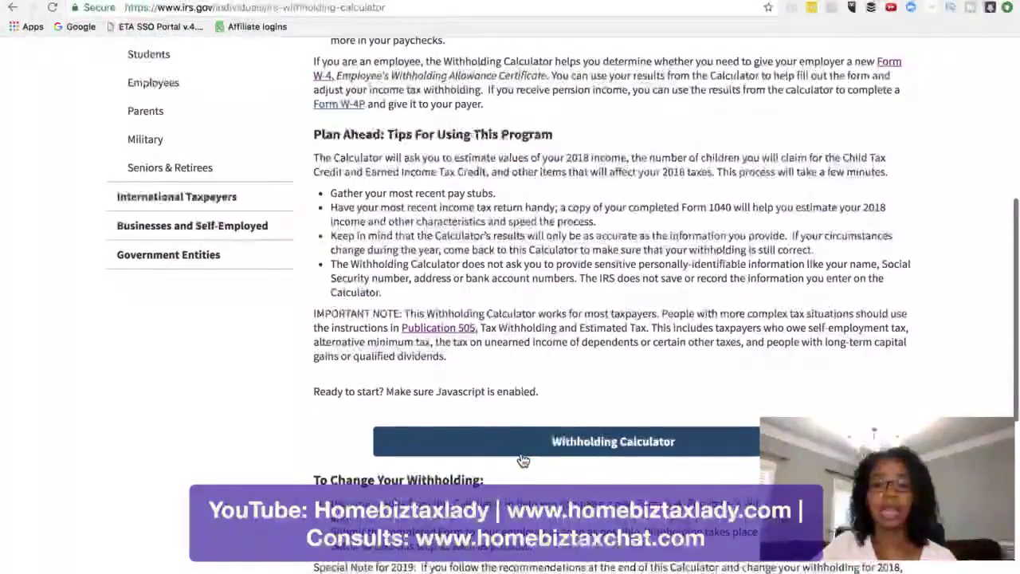
{"action": "left_click", "coordinate": [573, 445]}
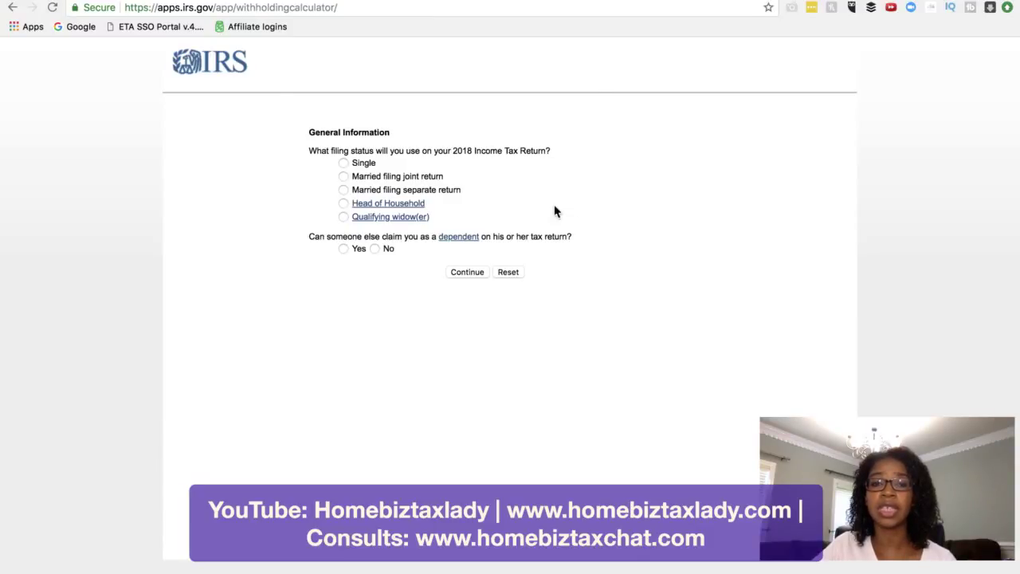
- Choose married filing joint return, answer No to being claimed as a dependent, and continue
{"action": "left_click", "coordinate": [344, 177]}
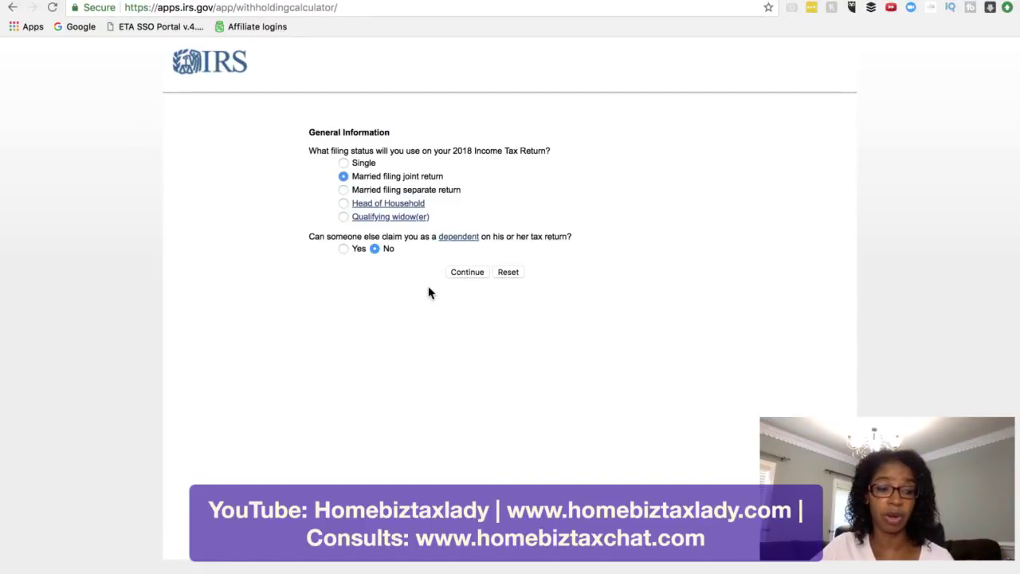
{"action": "left_click", "coordinate": [472, 274]}
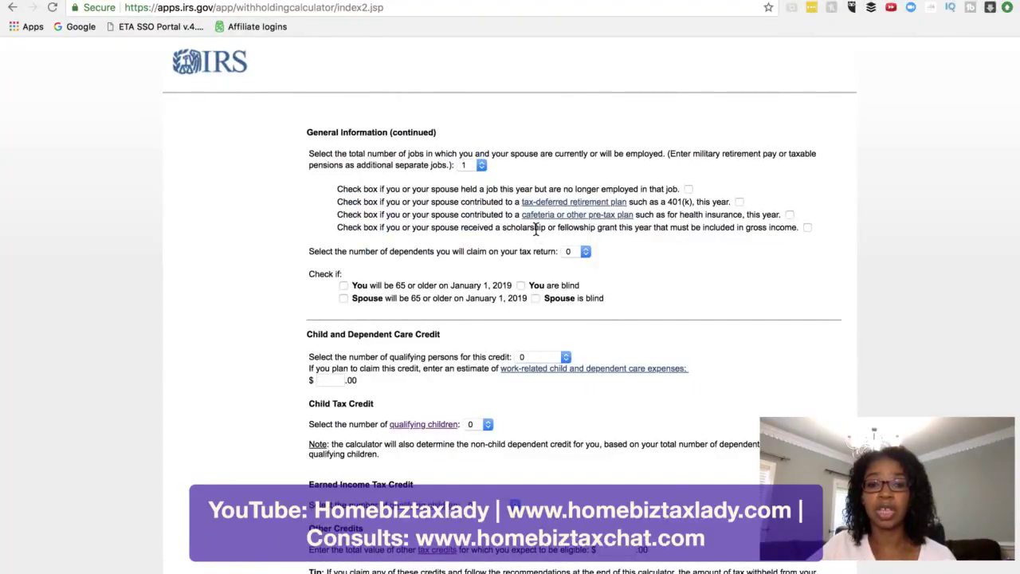
- Set the number of dependents claimed on the tax return to 2
{"action": "scroll", "coordinate": [535, 229], "scroll_direction": "down", "scroll_amount": 1}
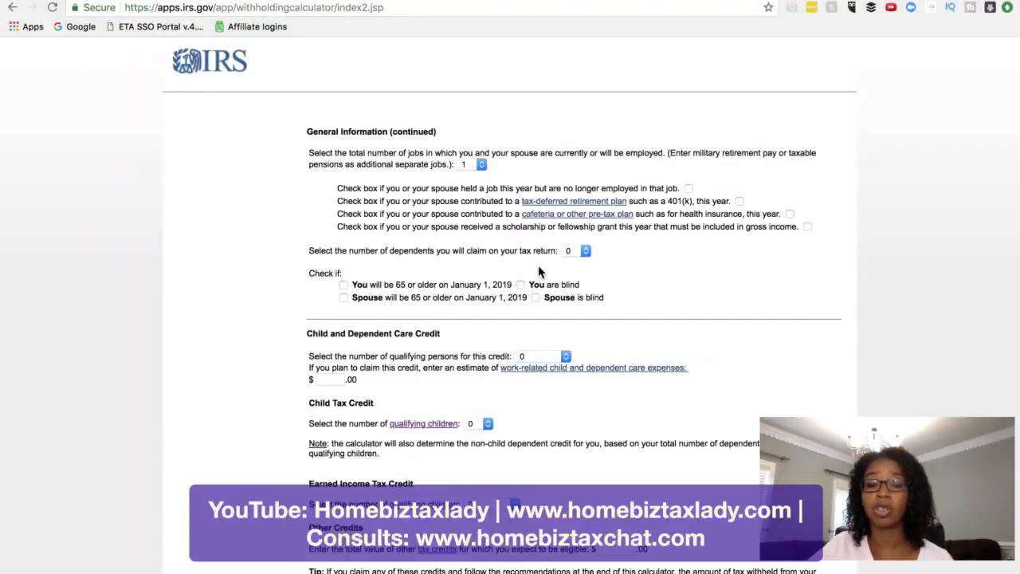
{"action": "left_click", "coordinate": [587, 249]}
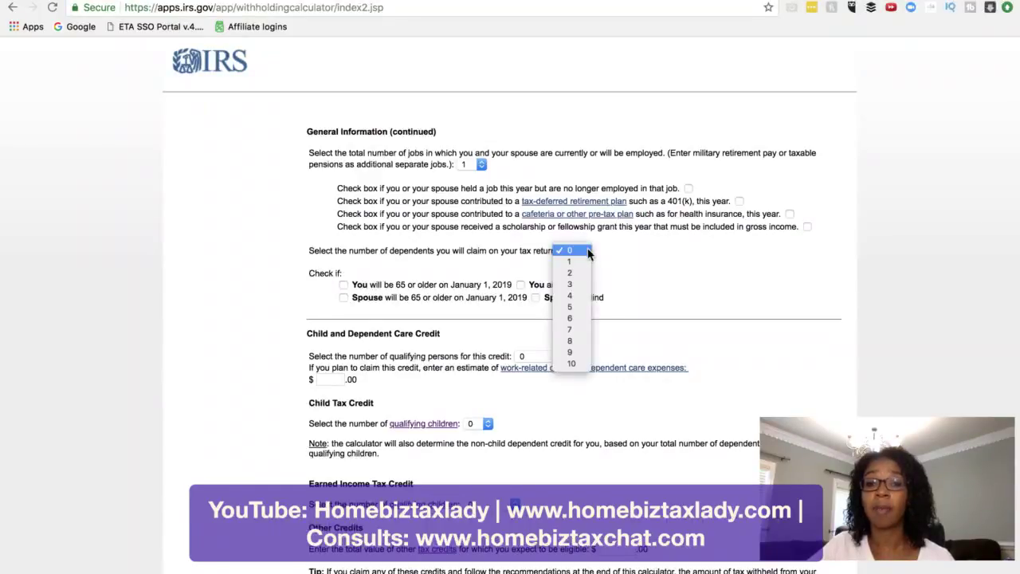
{"action": "left_click", "coordinate": [576, 274]}
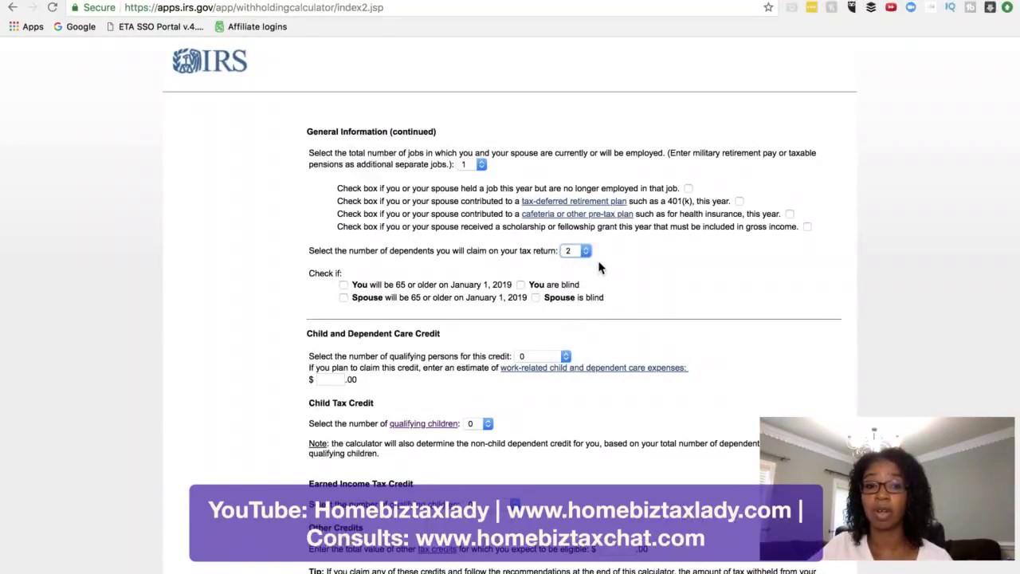
- Check the Child Tax Credit definition of qualifying children and set their number to 2
{"action": "scroll", "coordinate": [599, 267], "scroll_direction": "down", "scroll_amount": 2}
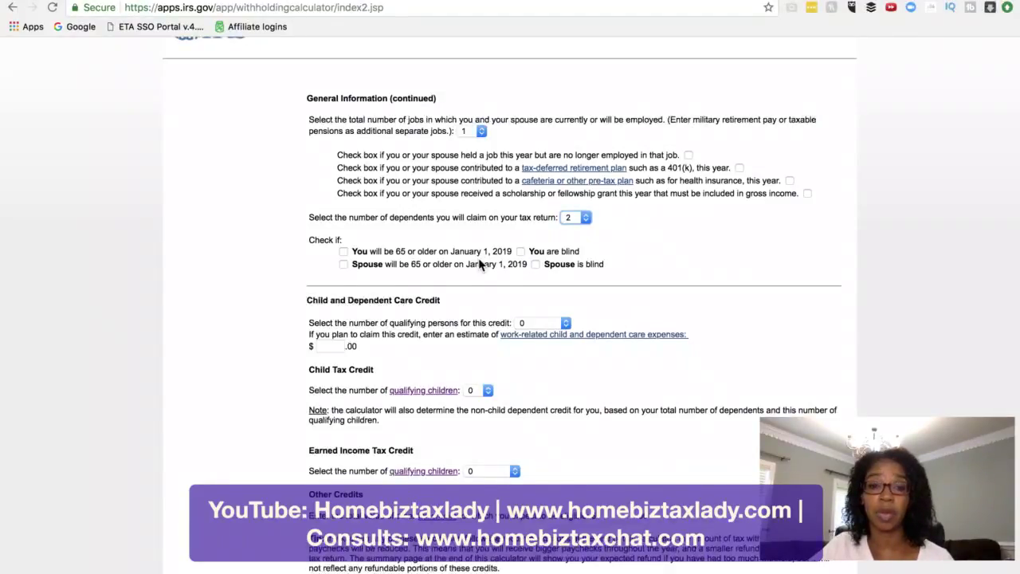
{"action": "scroll", "coordinate": [478, 257], "scroll_direction": "down", "scroll_amount": 2}
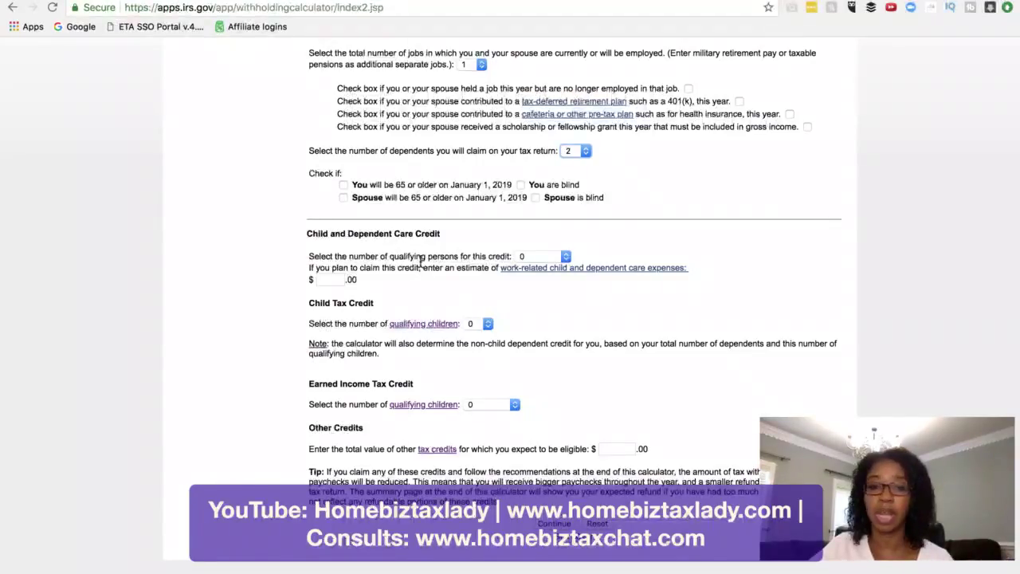
{"action": "left_click", "coordinate": [419, 325]}
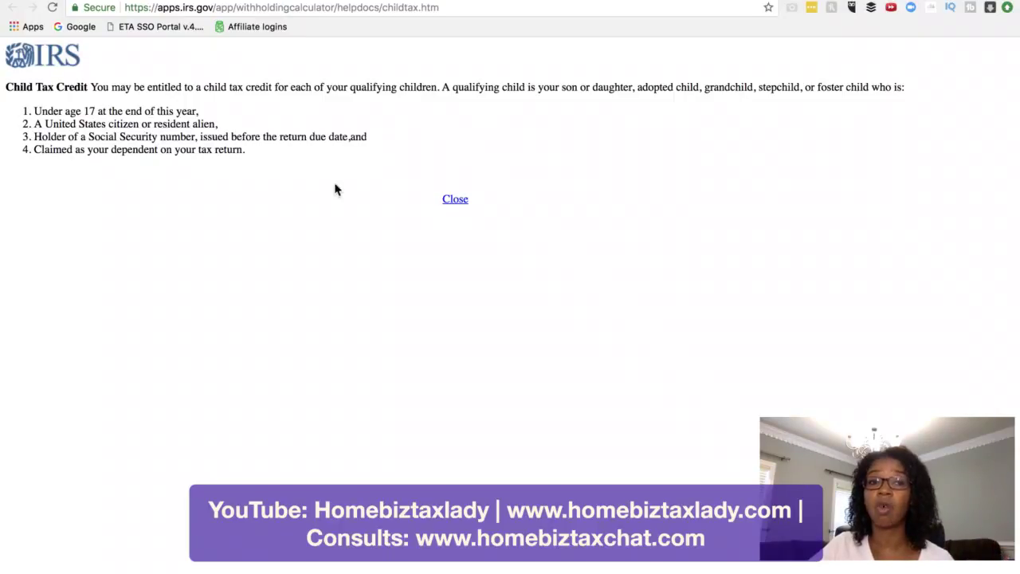
{"action": "left_click", "coordinate": [455, 201]}
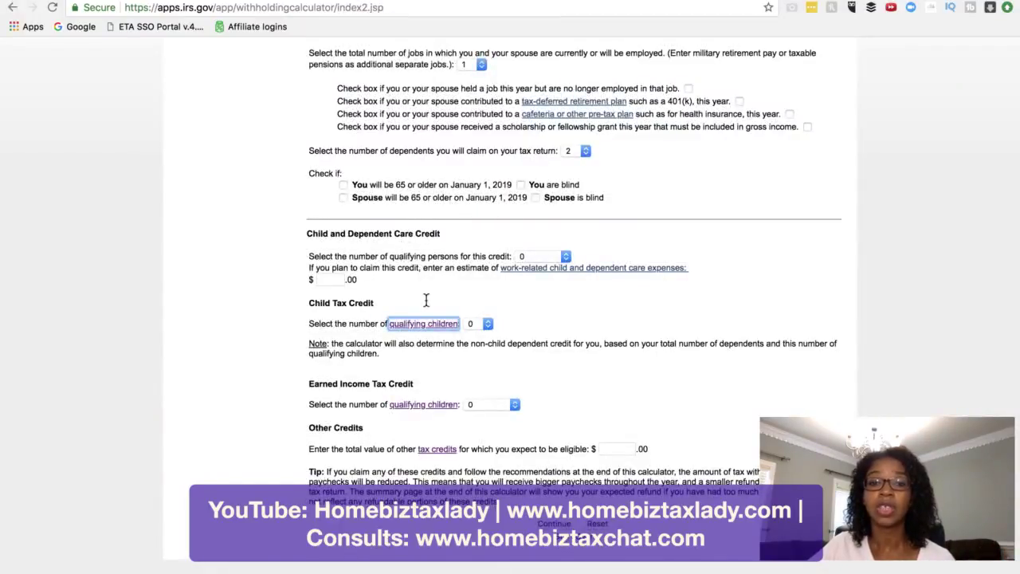
{"action": "left_click", "coordinate": [484, 324]}
{"action": "left_click", "coordinate": [478, 345]}
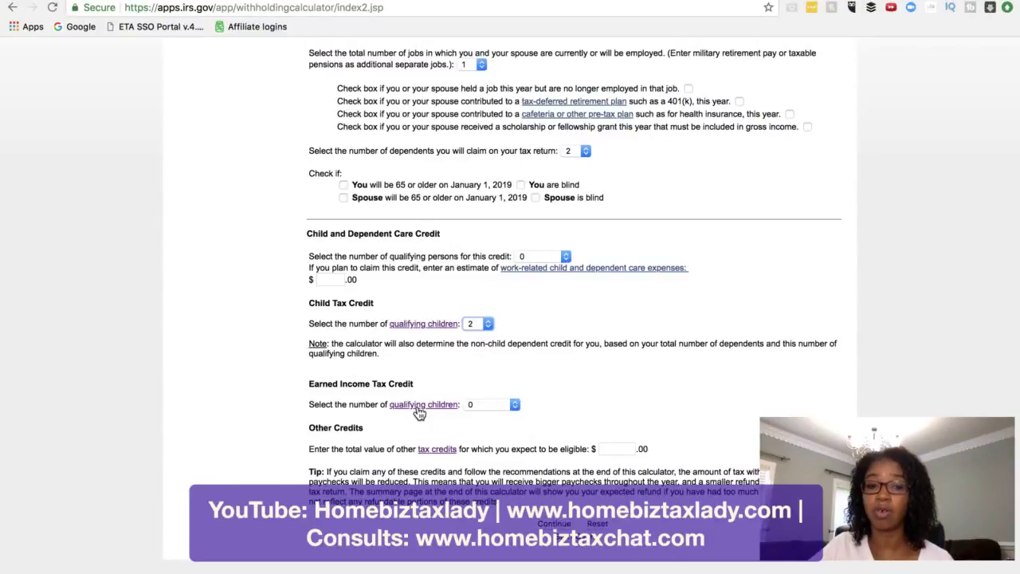
- Check the help for Earned Income Tax Credit children and other tax credits, and continue to the income and withholding questions
{"action": "left_click", "coordinate": [419, 406]}
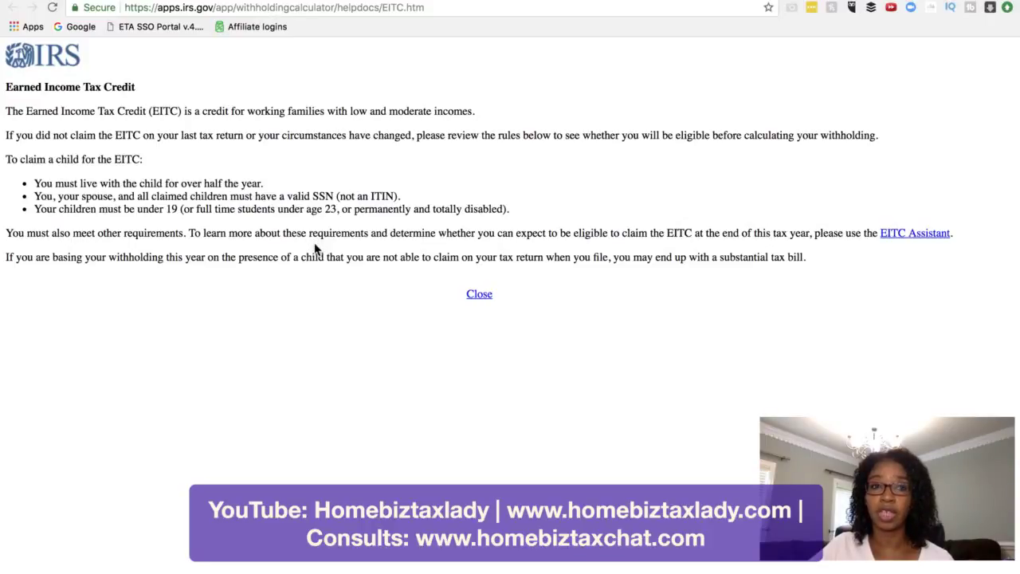
{"action": "left_click", "coordinate": [482, 296]}
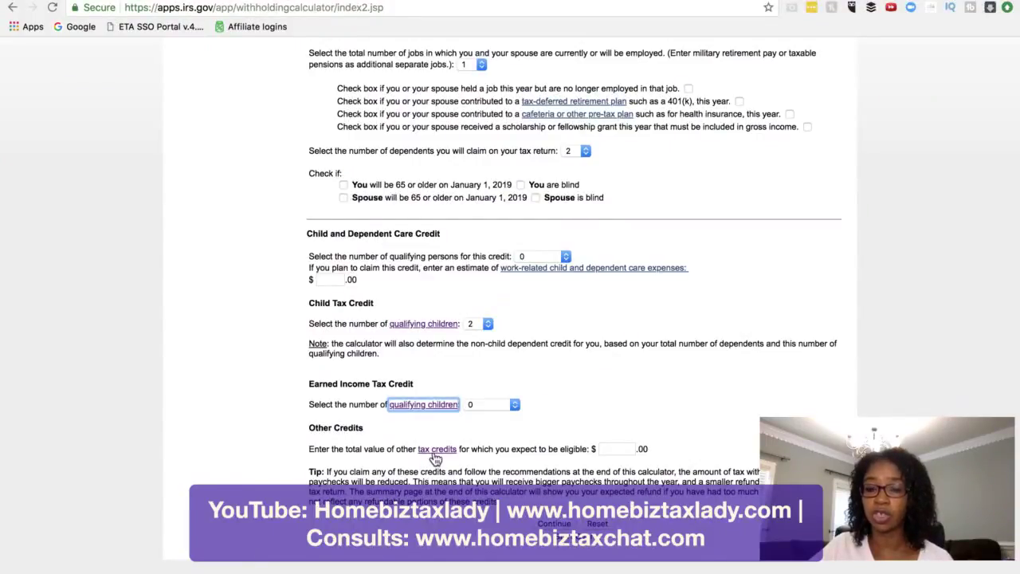
{"action": "left_click", "coordinate": [434, 452]}
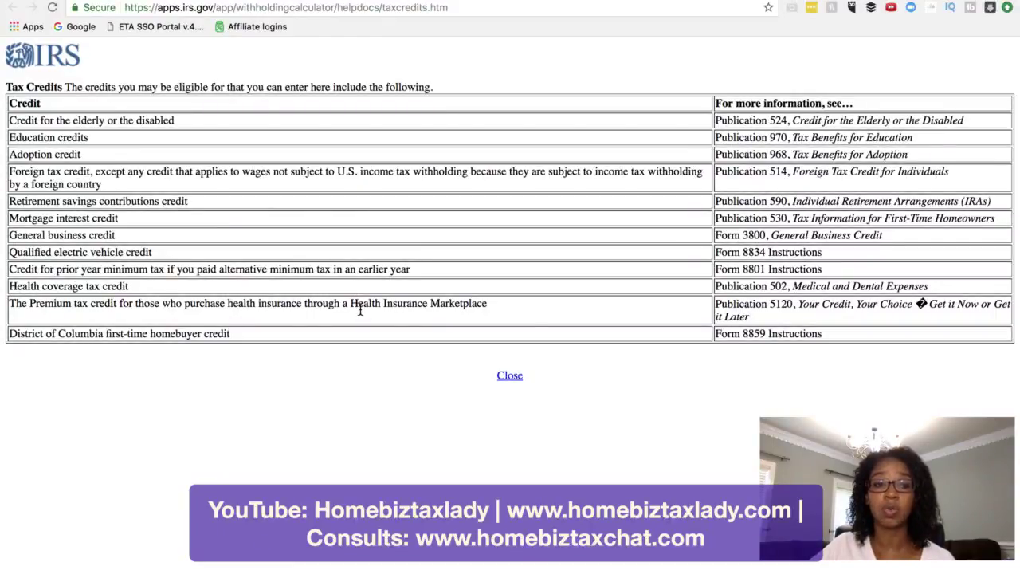
{"action": "left_click", "coordinate": [509, 376]}
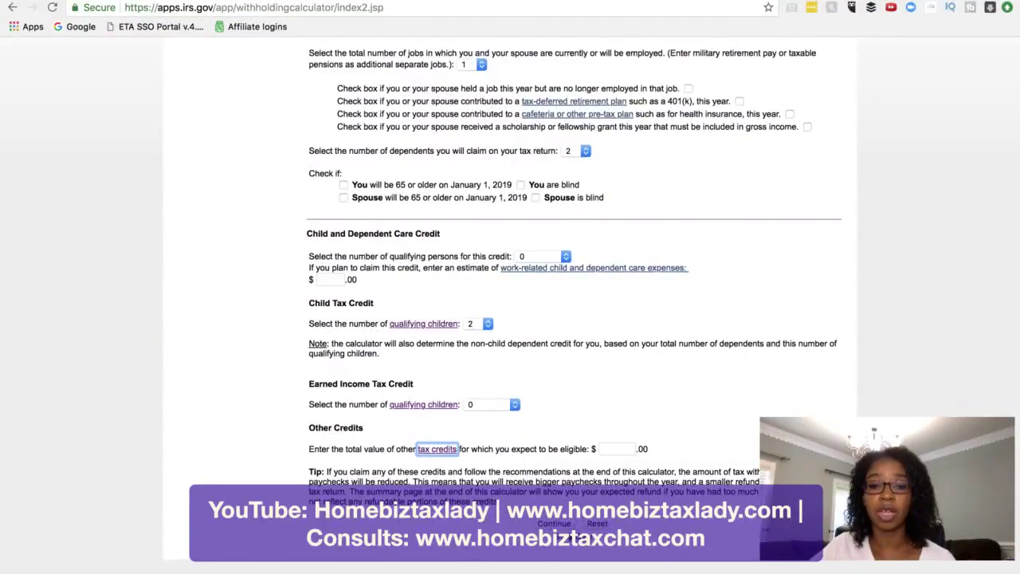
{"action": "left_click", "coordinate": [560, 525]}
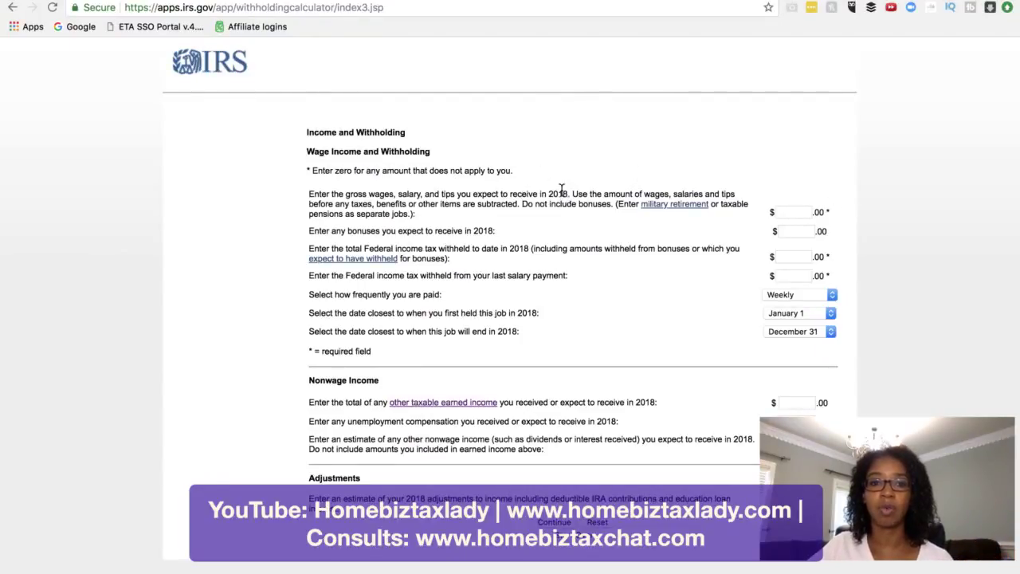
- Enter expected 2018 gross wages of 100000 and total federal income tax withheld to date of 15240
{"action": "left_click", "coordinate": [792, 212]}
{"action": "left_click", "coordinate": [793, 247]}
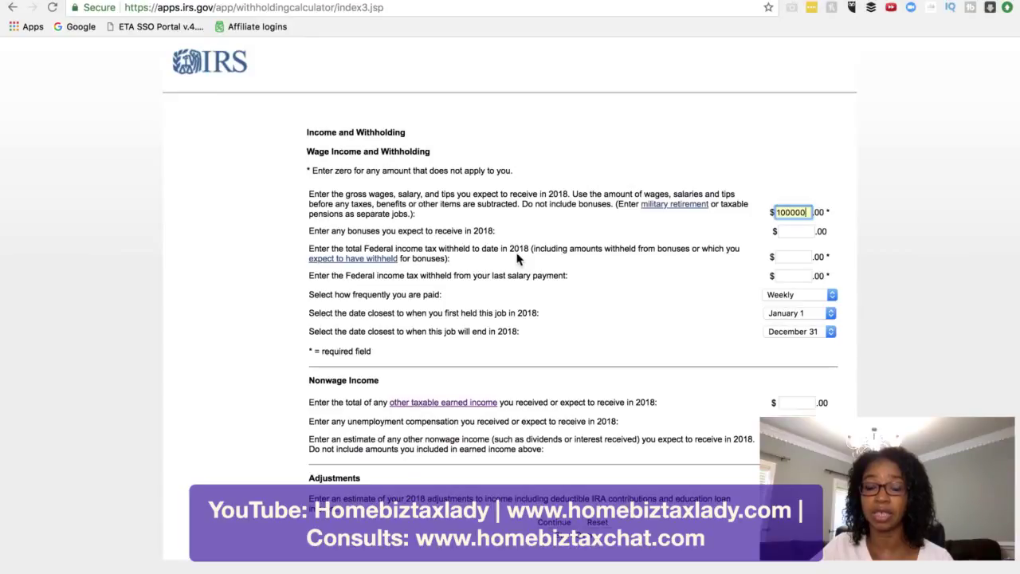
{"action": "left_click", "coordinate": [783, 256]}
{"action": "left_click", "coordinate": [794, 273]}
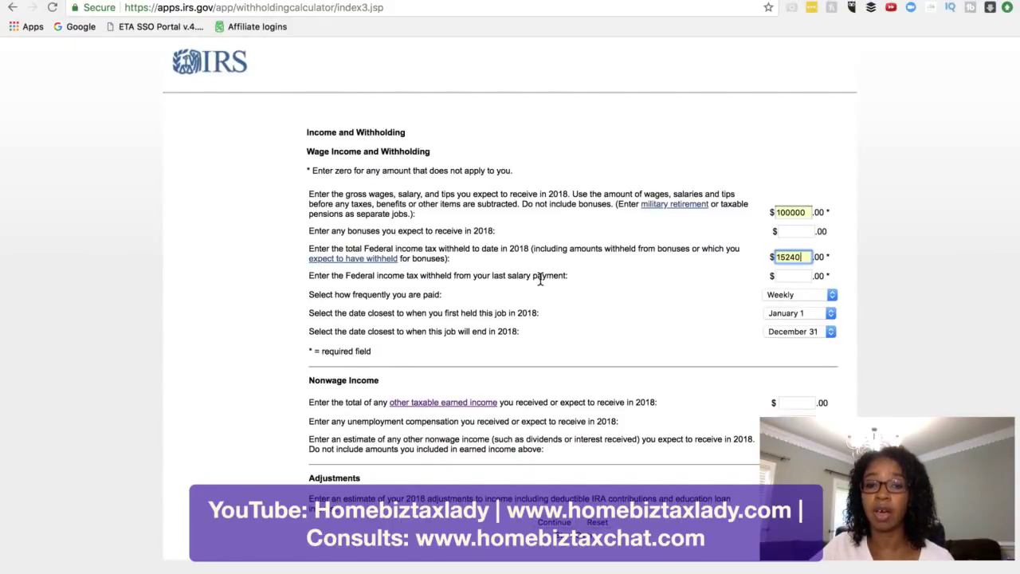
- Enter 1198 as federal tax withheld from the last salary payment and set the pay frequency to Twice a month
{"action": "left_click", "coordinate": [789, 275]}
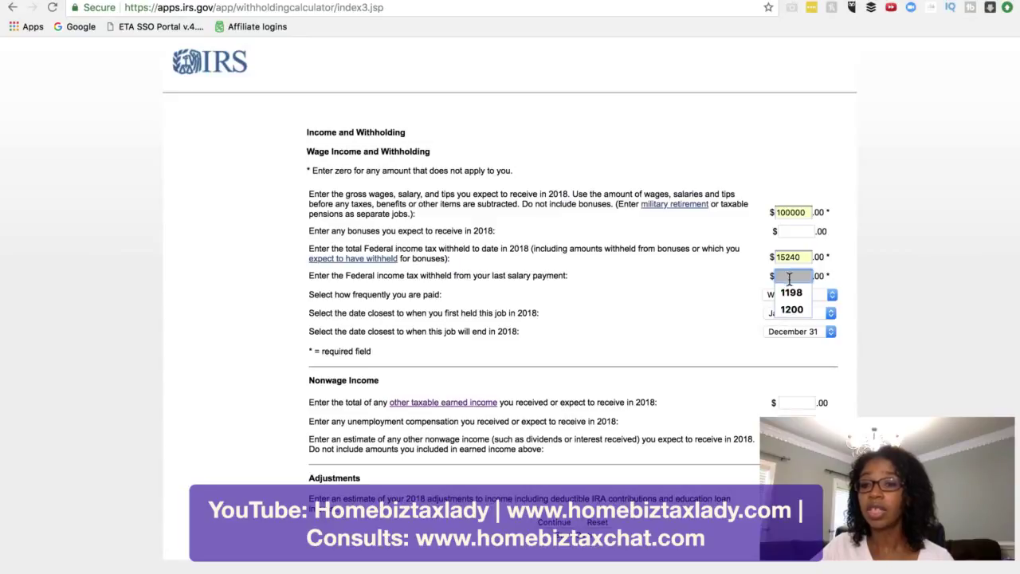
{"action": "left_click", "coordinate": [792, 296]}
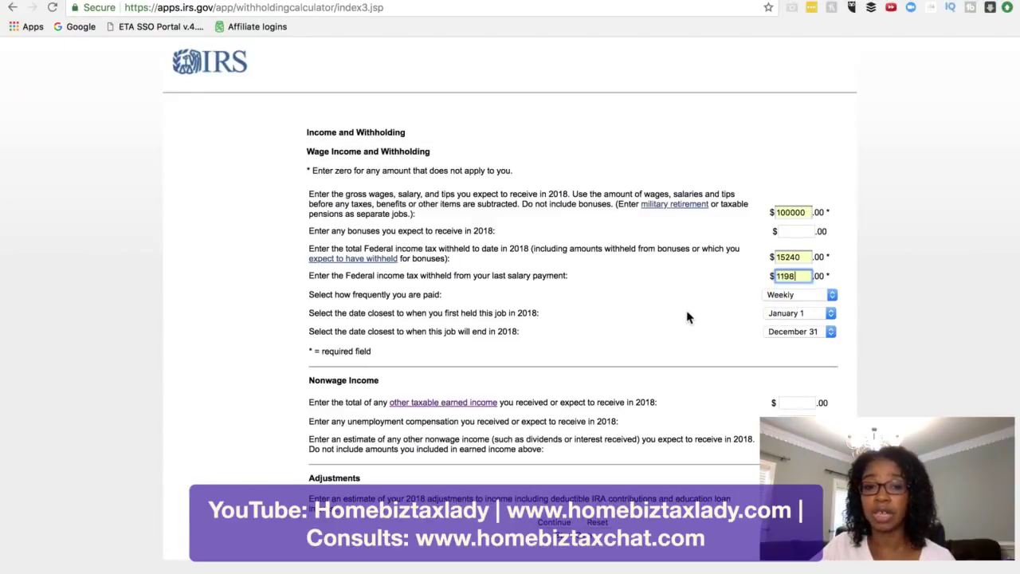
{"action": "left_click", "coordinate": [778, 297]}
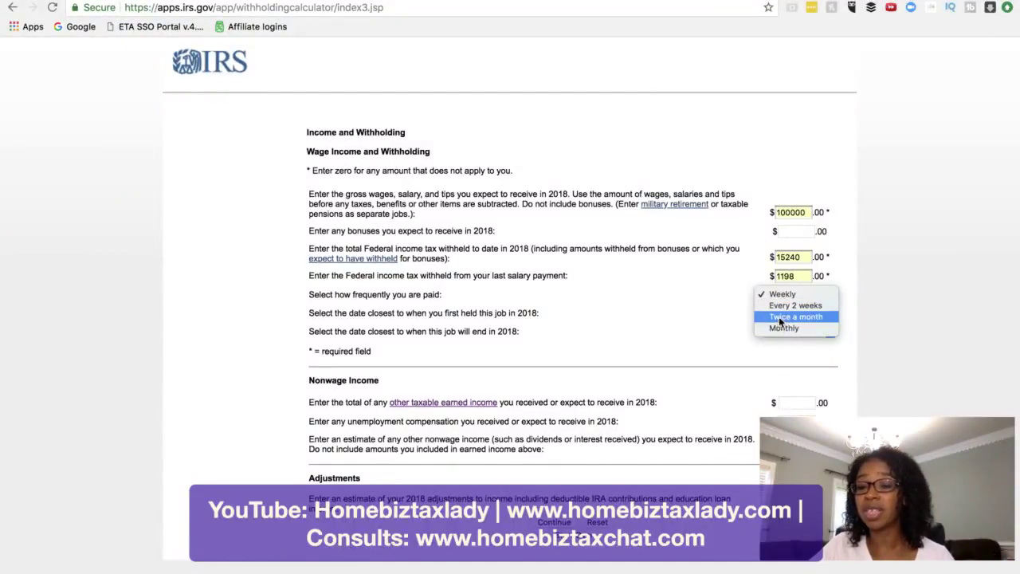
{"action": "left_click", "coordinate": [778, 317]}
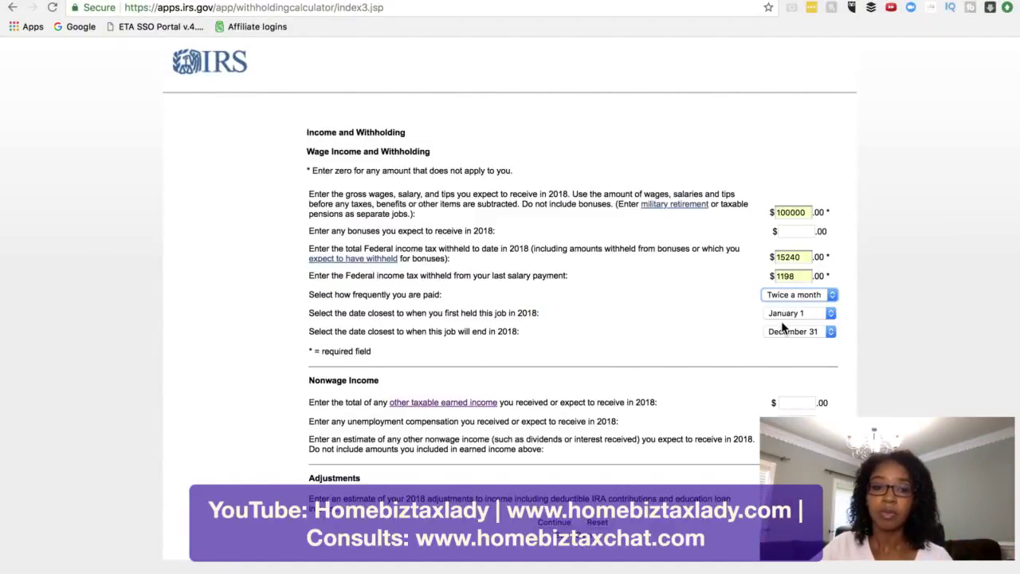
- Check what counts as other taxable earned income, enter 7000 for it, and continue to the deductions
{"action": "left_click", "coordinate": [444, 409]}
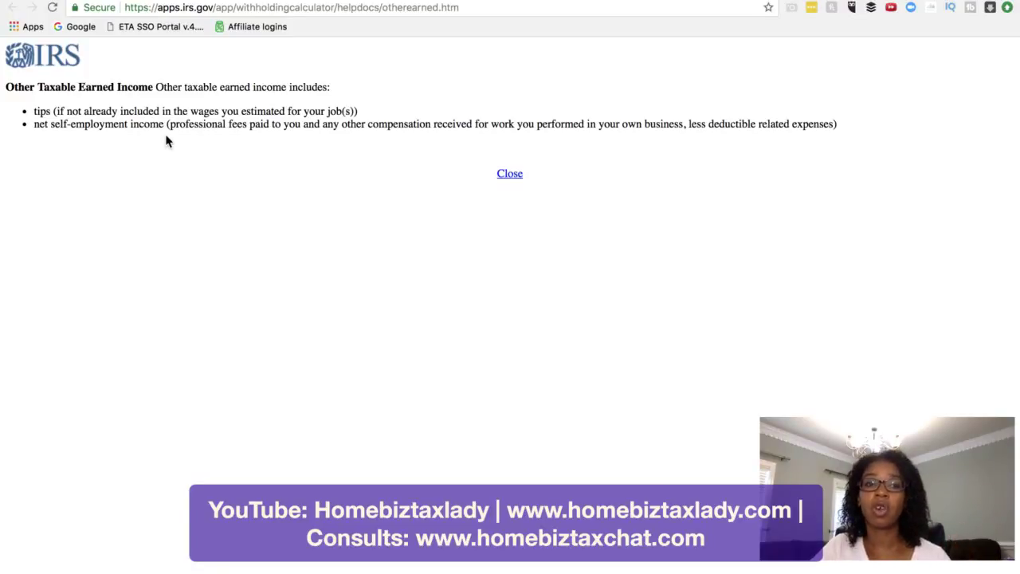
{"action": "left_click", "coordinate": [510, 174]}
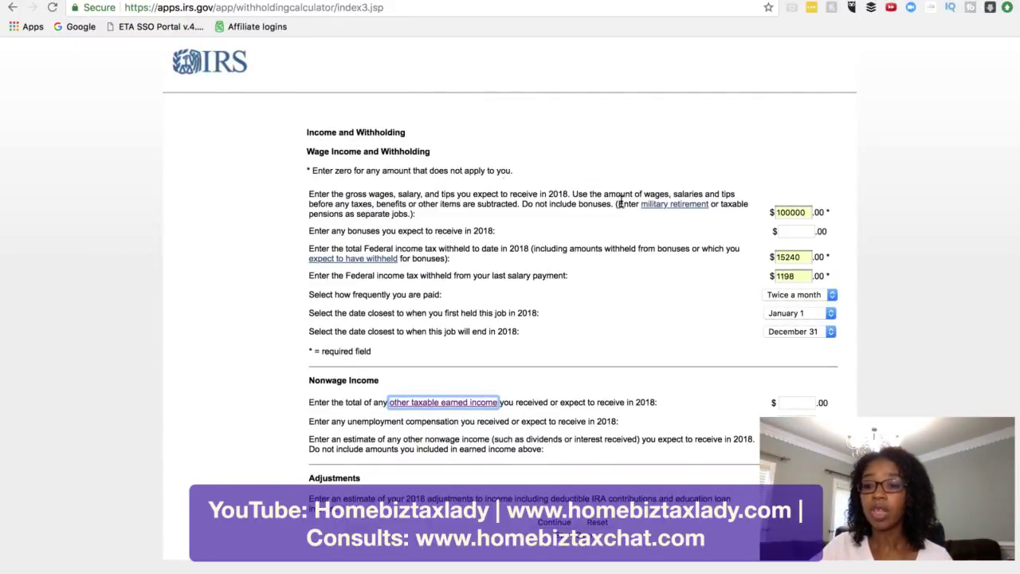
{"action": "left_click", "coordinate": [790, 404]}
{"action": "type", "text": "7000"}
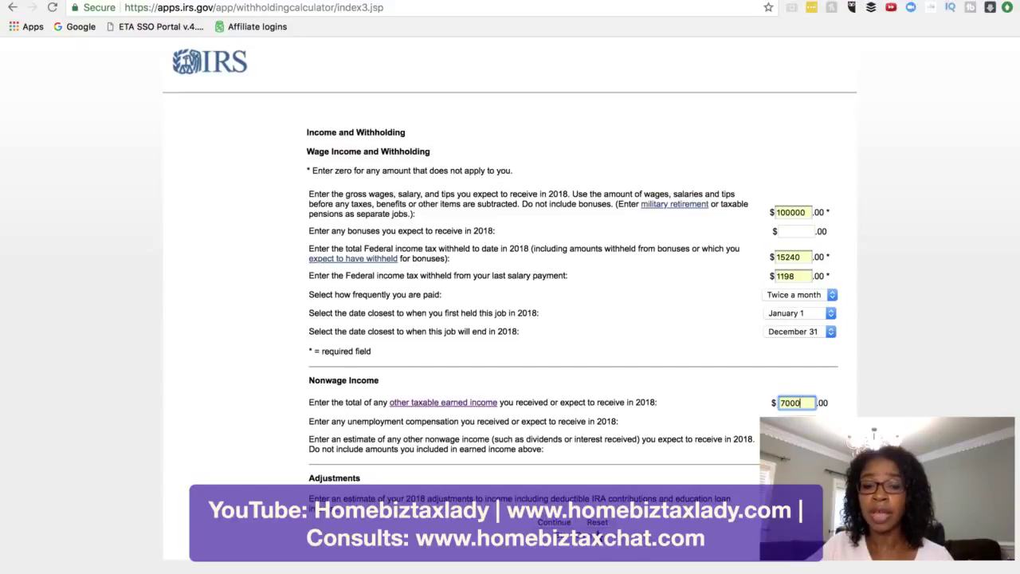
{"action": "left_click", "coordinate": [552, 522]}
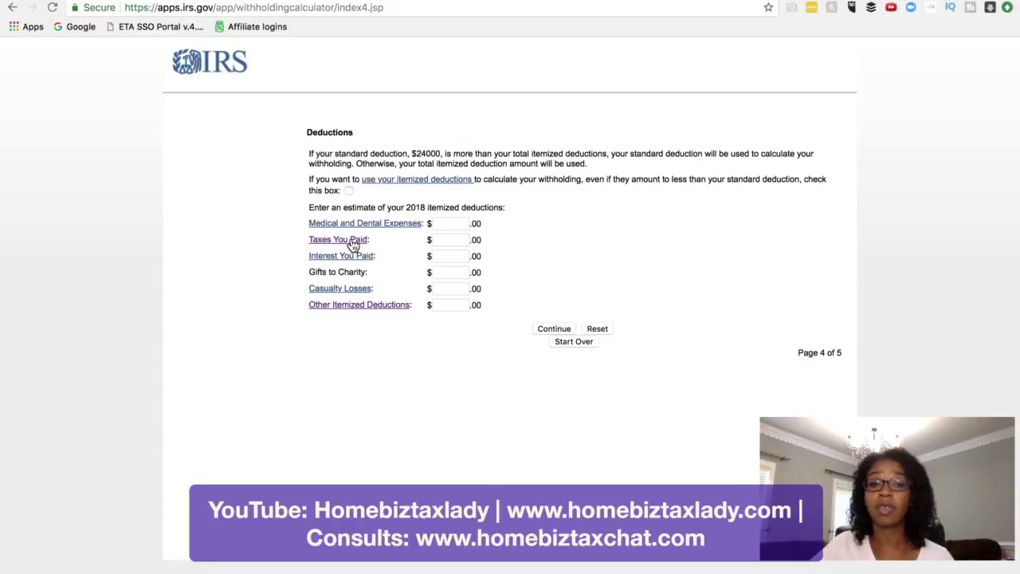
- Enter itemized deductions of 10000 for taxes paid and 10000 for gifts to charity
{"action": "left_click", "coordinate": [447, 239]}
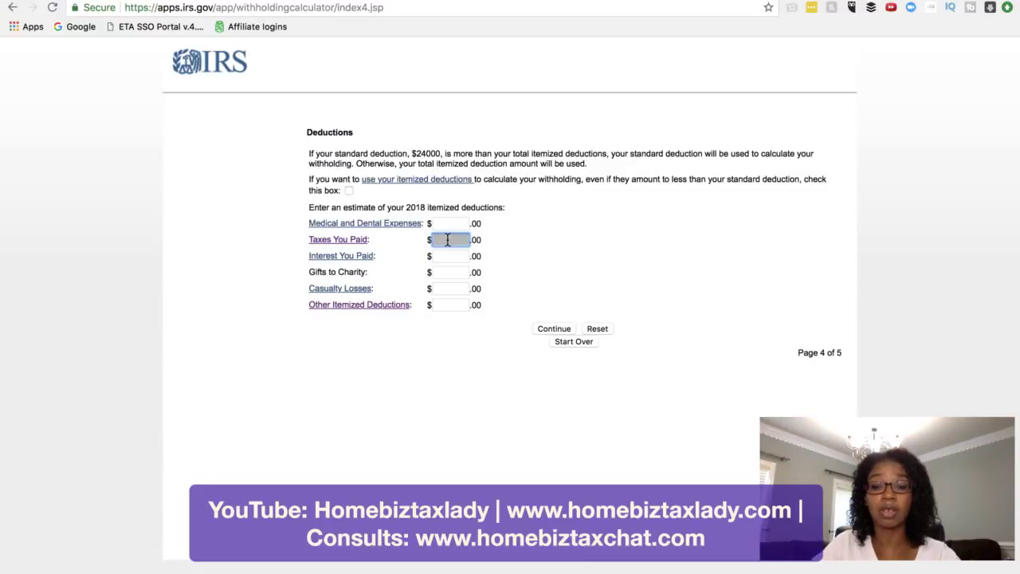
{"action": "type", "text": "10000"}
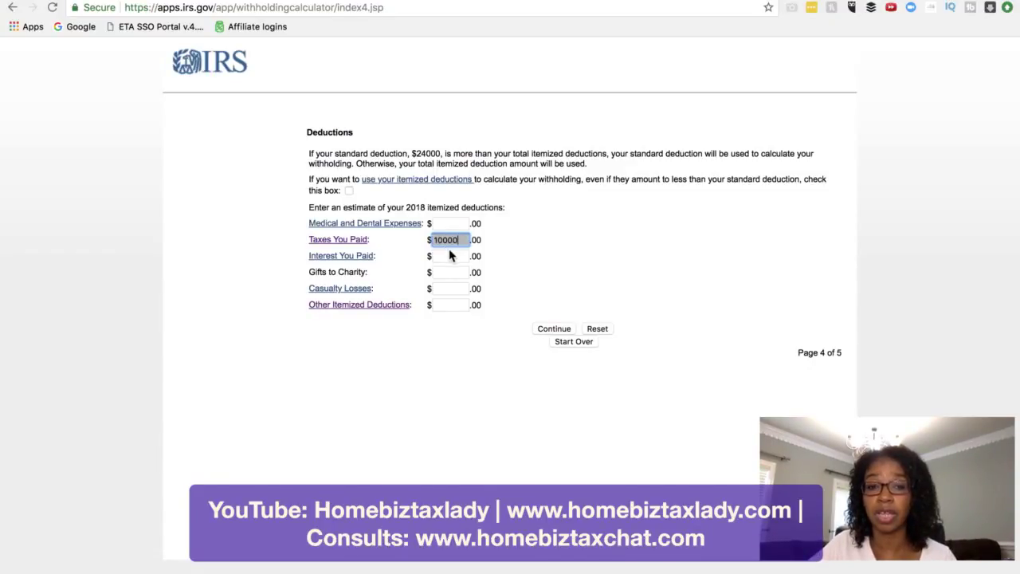
{"action": "left_click", "coordinate": [441, 272]}
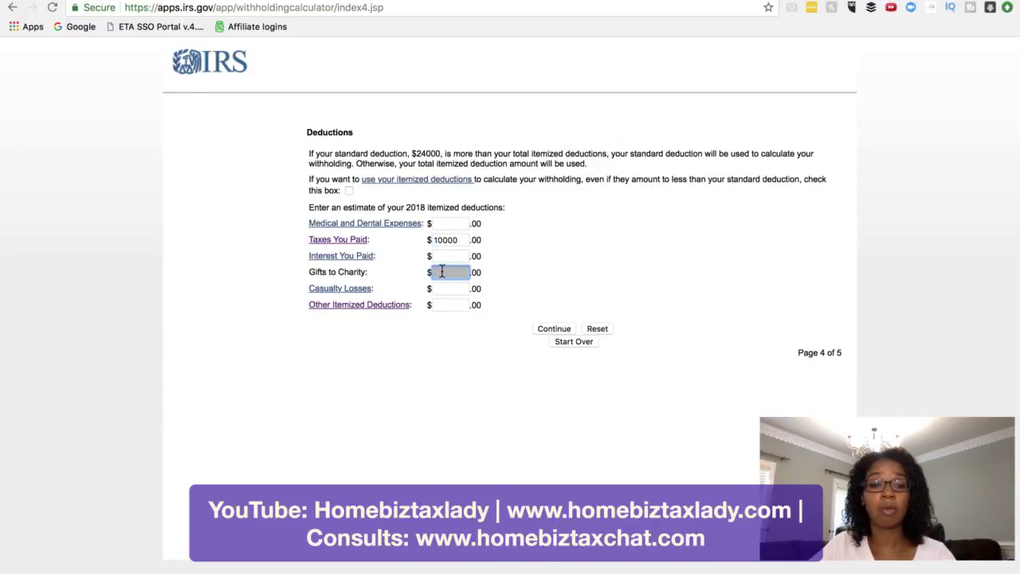
{"action": "type", "text": "10000"}
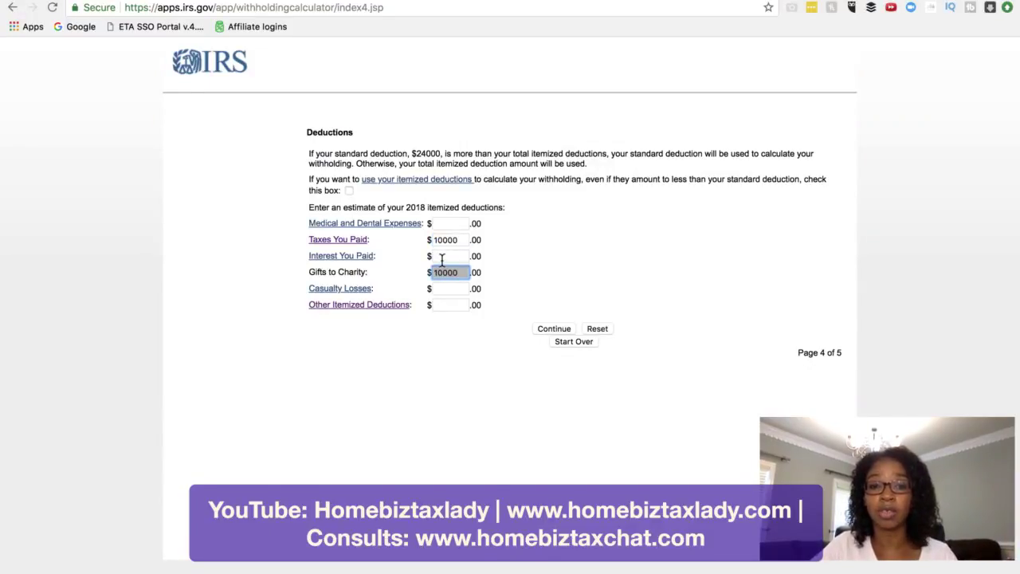
- Check the help on other itemized deductions, enter 5000 for them, and continue to the withholding results
{"action": "left_click", "coordinate": [396, 313]}
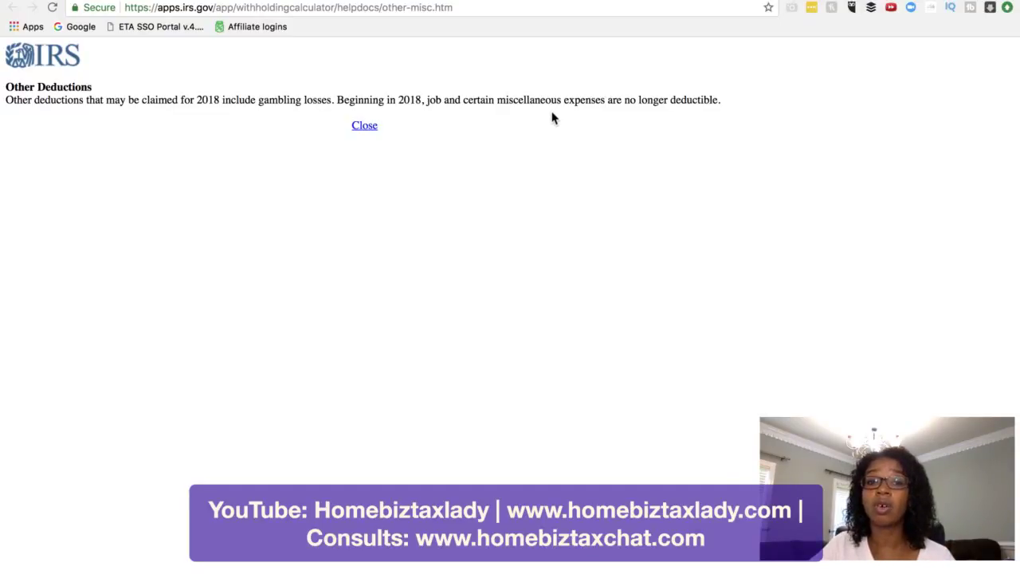
{"action": "left_click", "coordinate": [370, 129]}
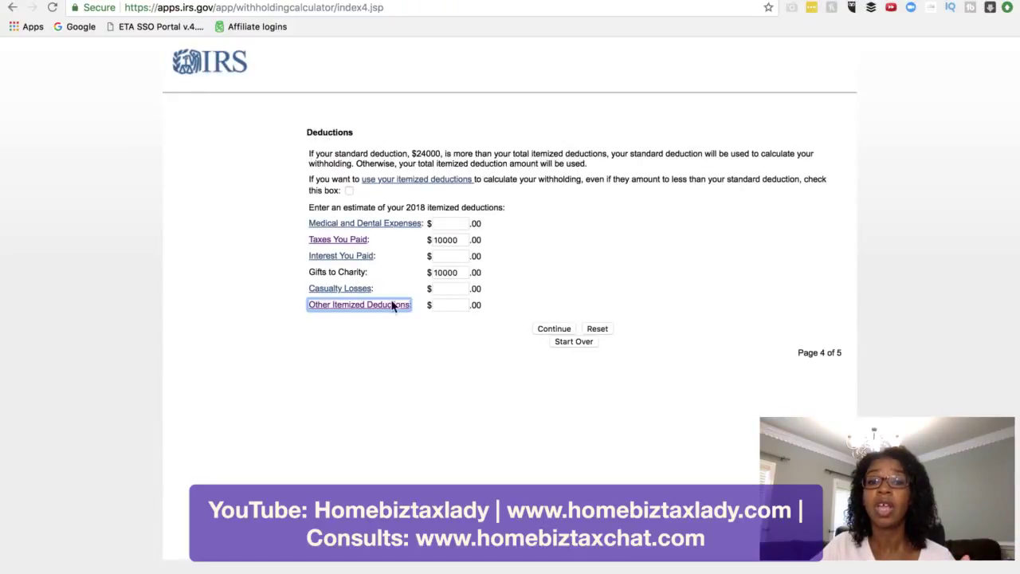
{"action": "left_click", "coordinate": [446, 303]}
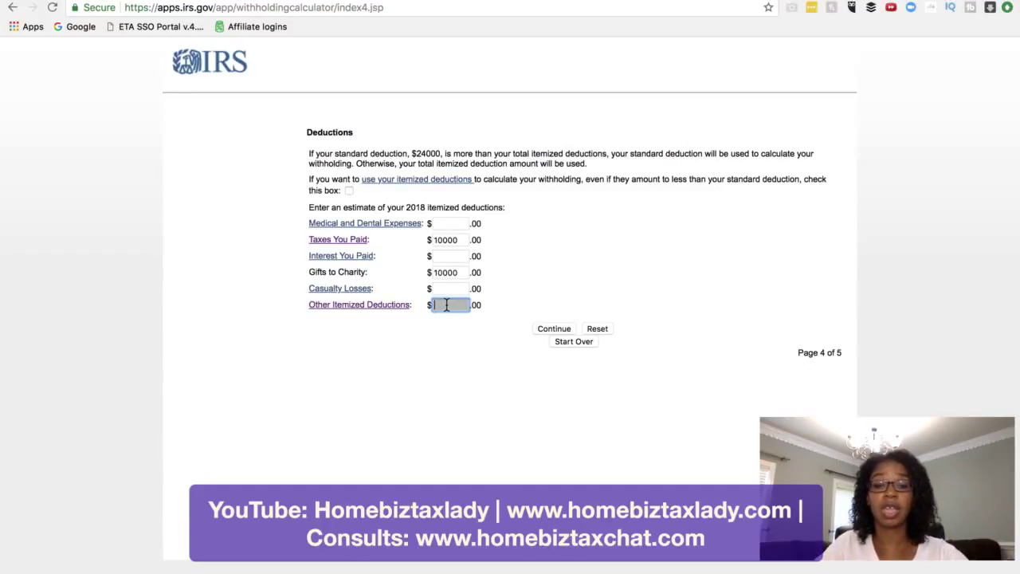
{"action": "type", "text": "000"}
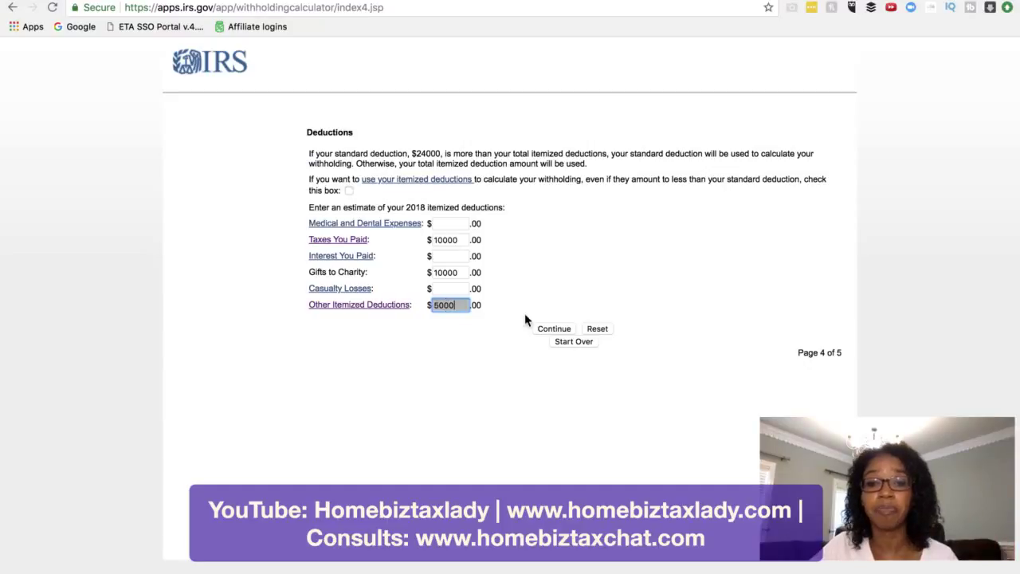
{"action": "left_click", "coordinate": [554, 329]}
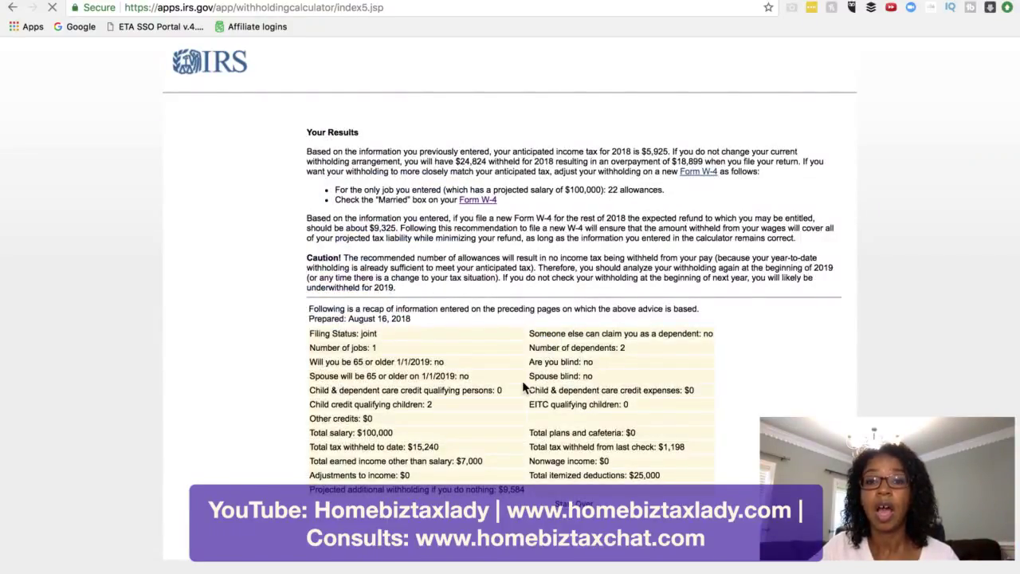